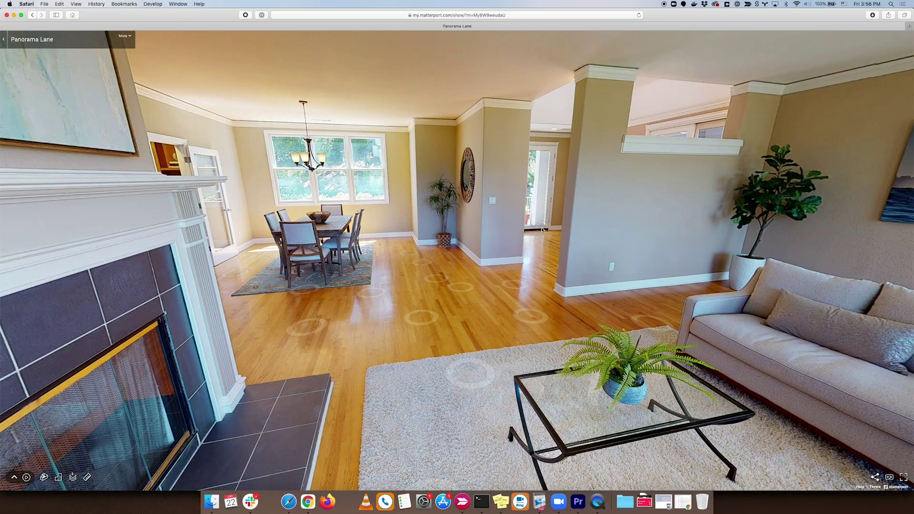
Walk into the living room and step toward the dining room
left_click(549, 211)
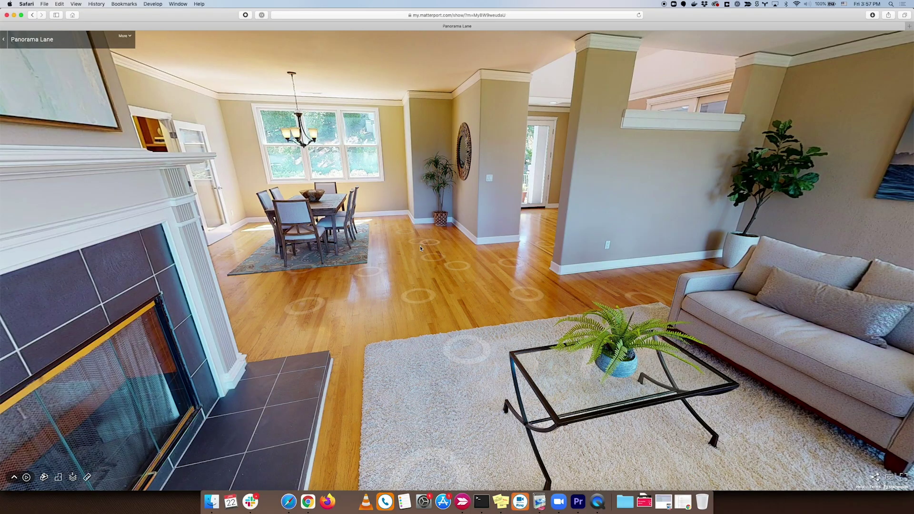
left_click(463, 272)
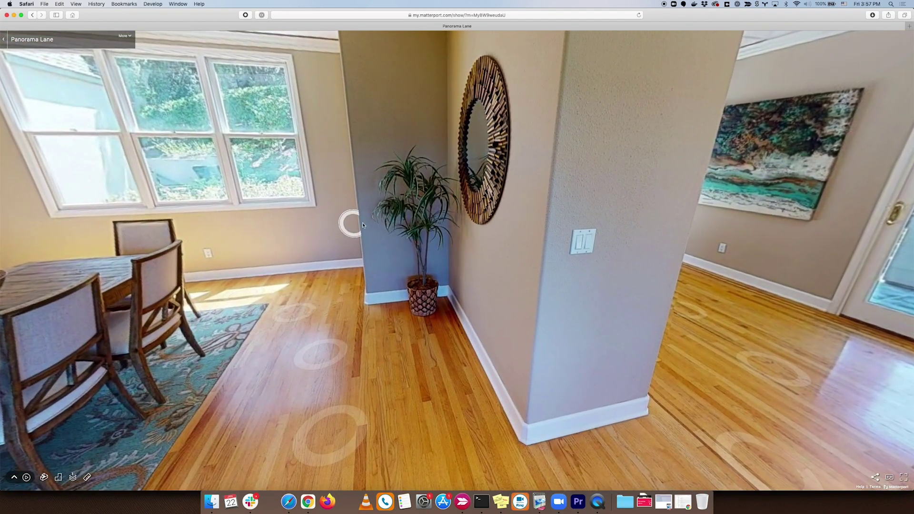
Turn to face the dining table and fireplace, walk into the hallway, then return to the dining room
left_click_drag(362, 222, 704, 246)
key("Left")
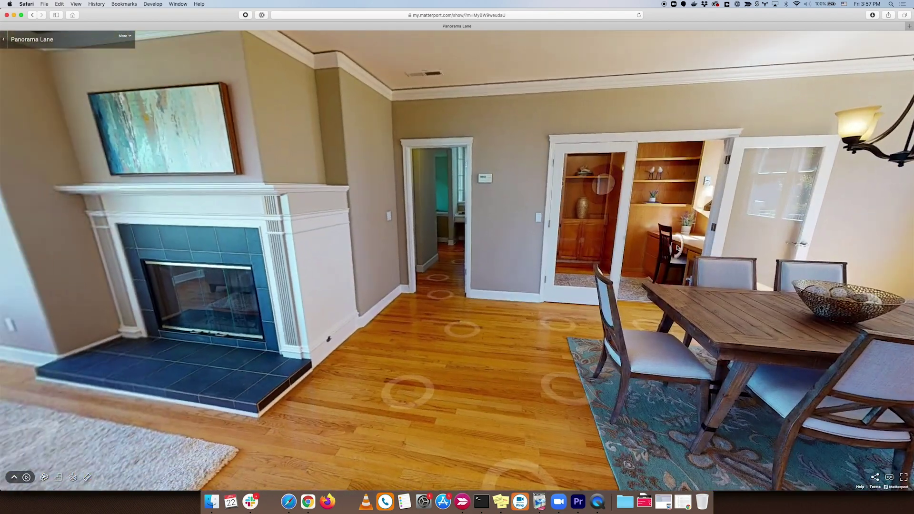
left_click(438, 209)
left_click(514, 259)
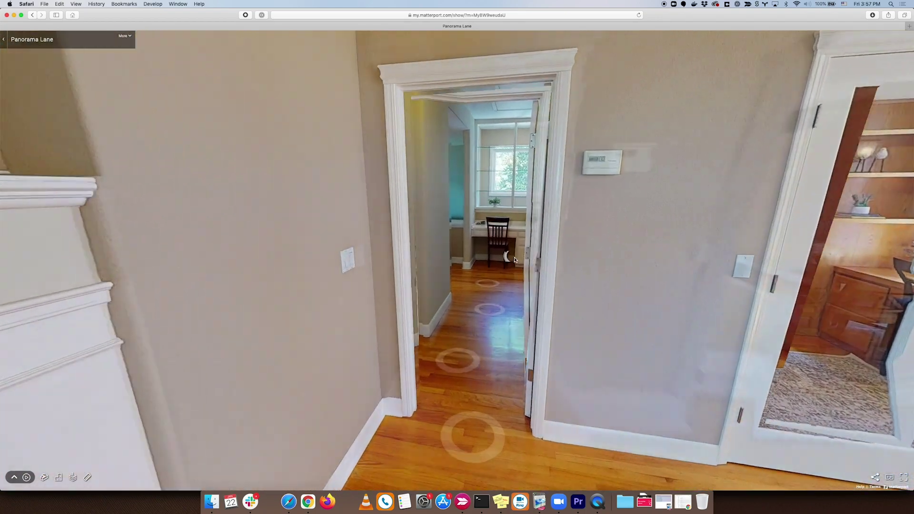
left_click(524, 249)
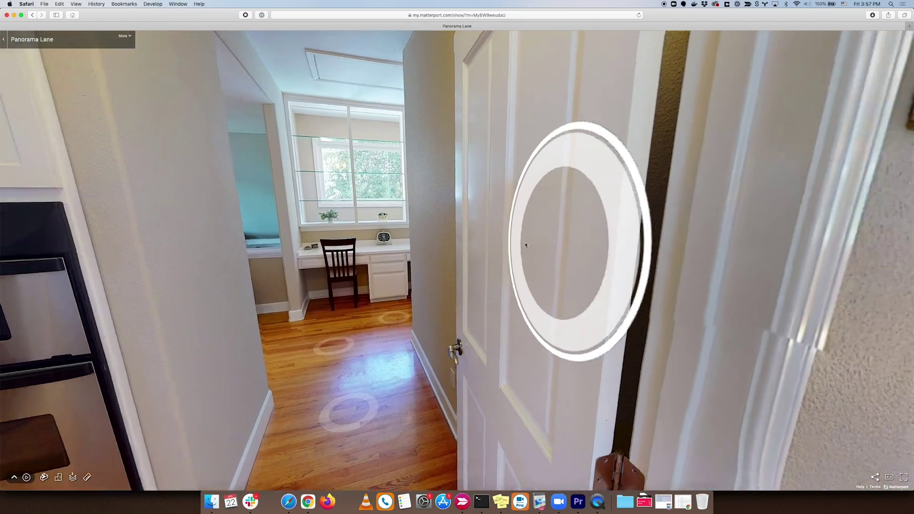
left_click(525, 244)
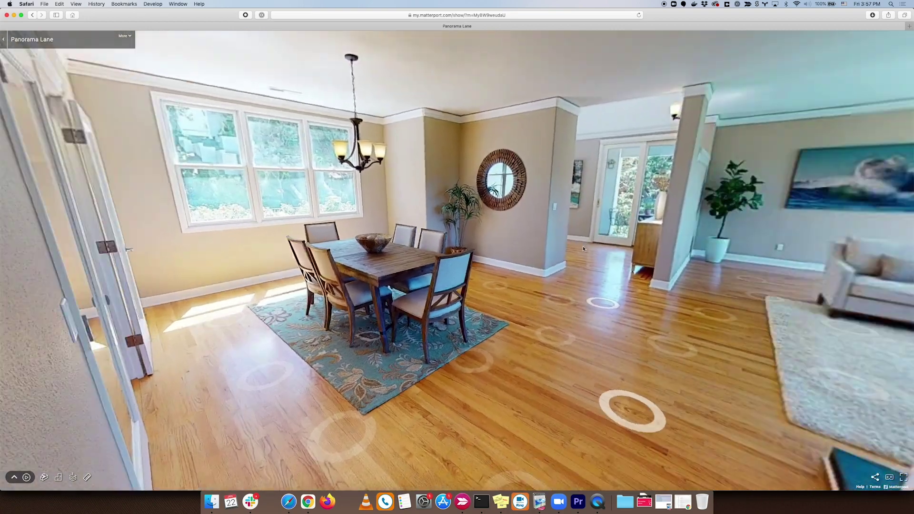
Face the dining windows, go through the hallway doorway and walk down the kitchen galley
left_click_drag(583, 245, 503, 245)
left_click(503, 245)
left_click(367, 245)
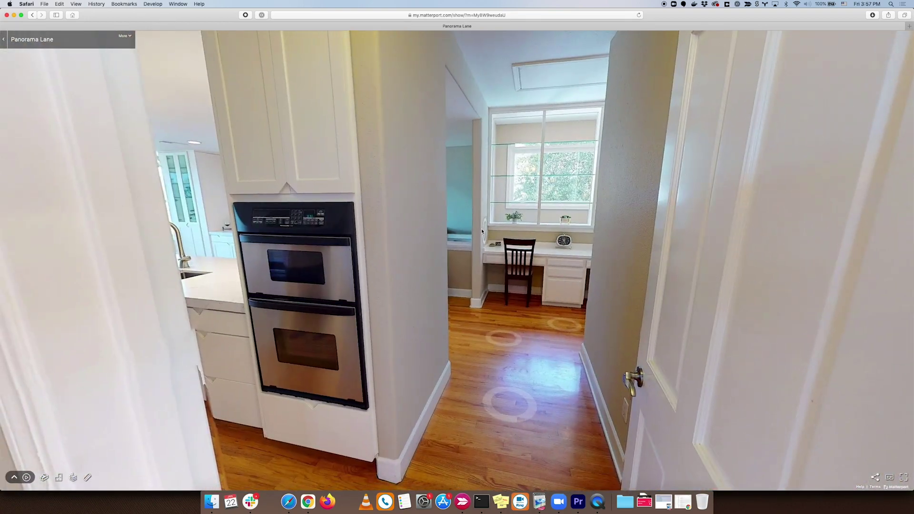
left_click(482, 232)
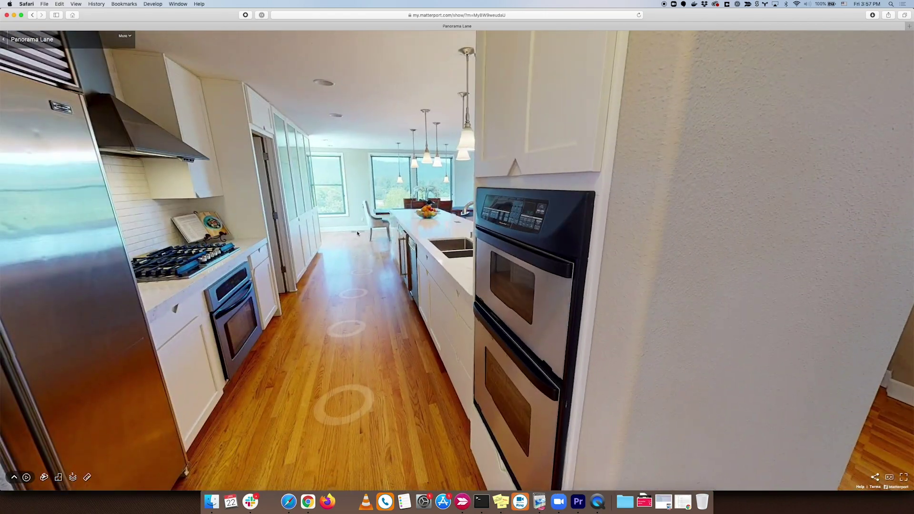
left_click(357, 233)
left_click(370, 221)
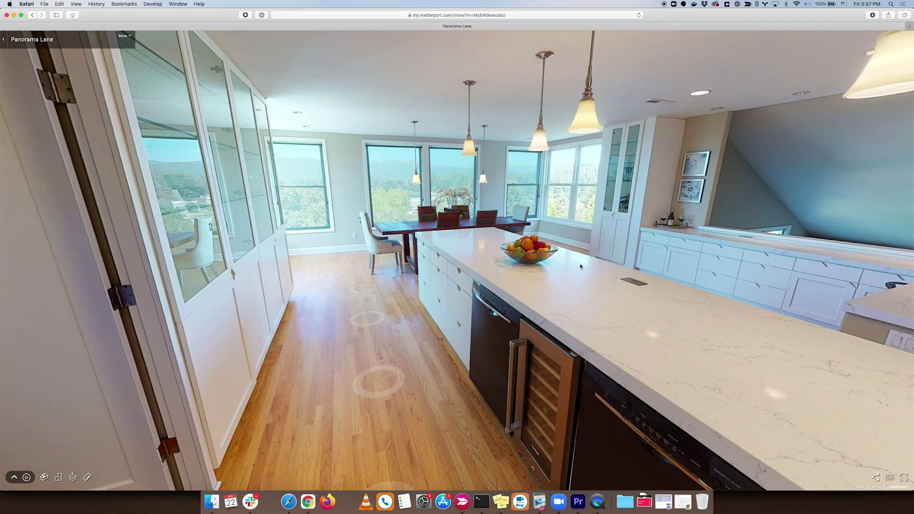
Step up beside the kitchen island and bring up the highlights reel
left_click(547, 252)
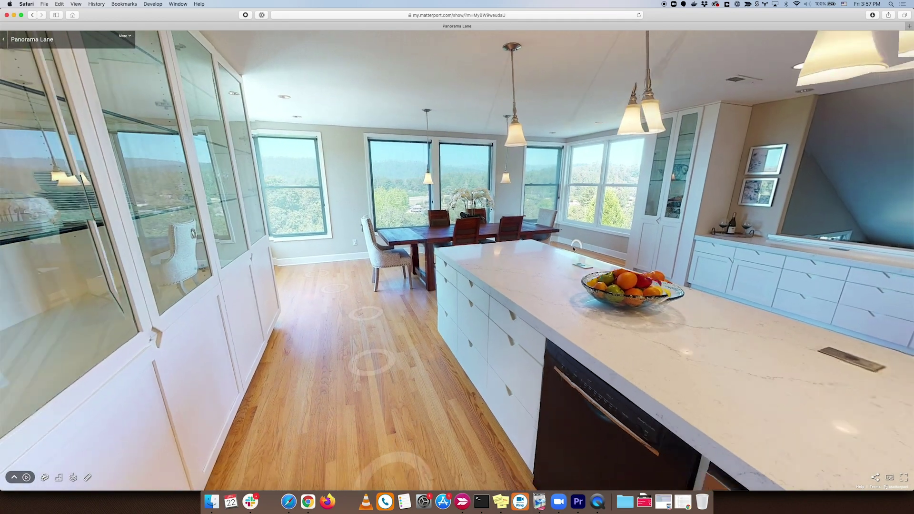
left_click(589, 251)
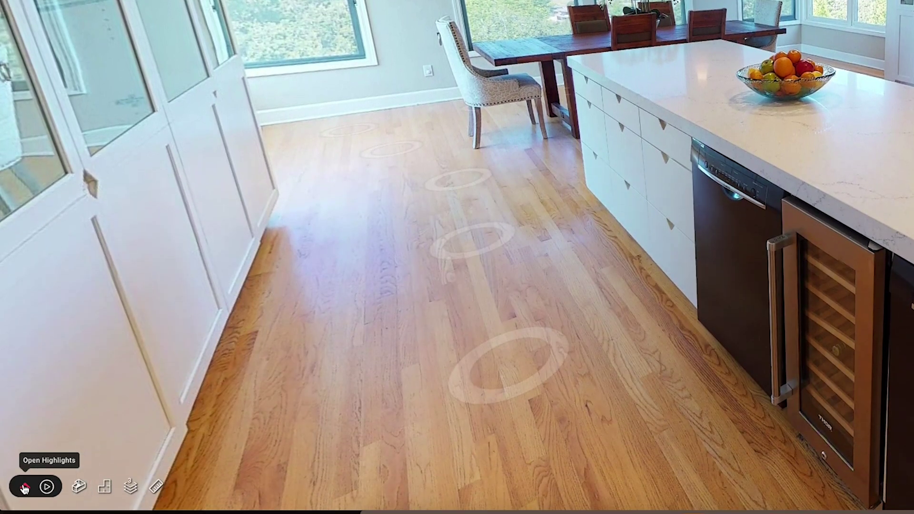
left_click(25, 489)
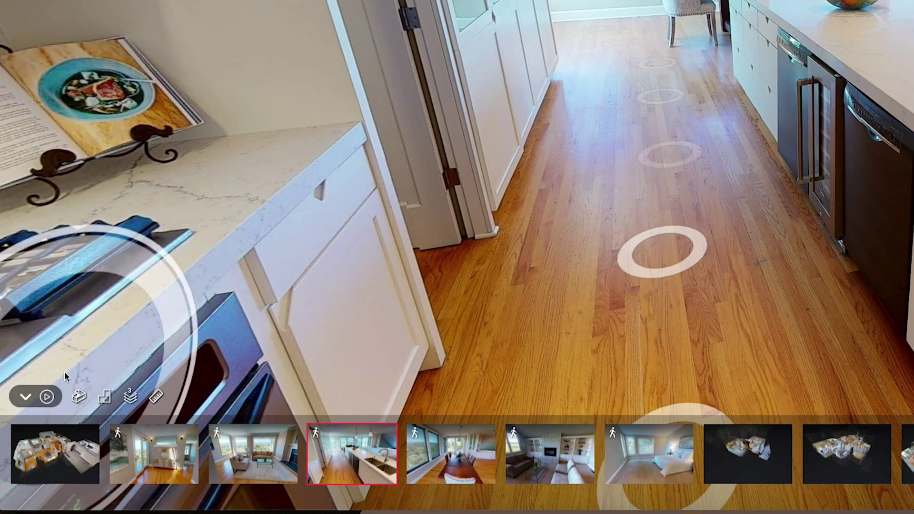
Play the highlights reel as a guided tour through the room snapshots
left_click(46, 397)
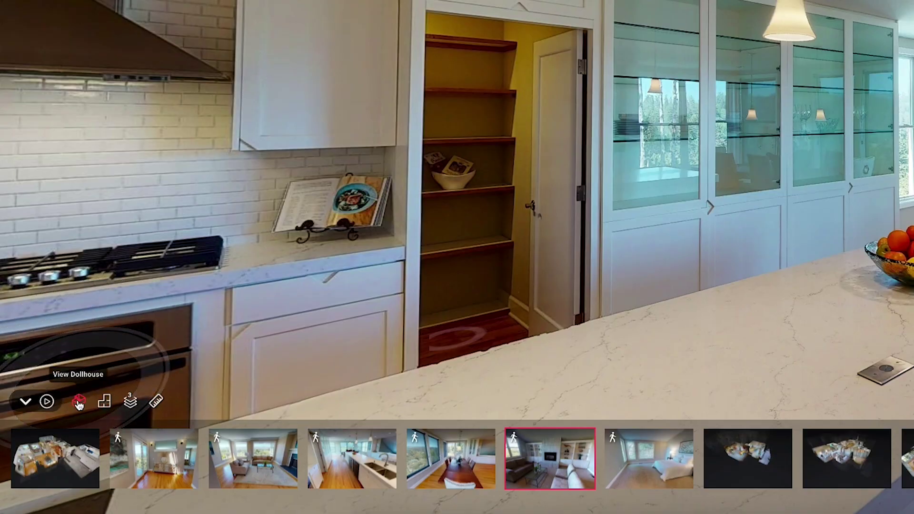
Rotate the dollhouse model, view the floor plan, then return to the walk-through
left_click(79, 403)
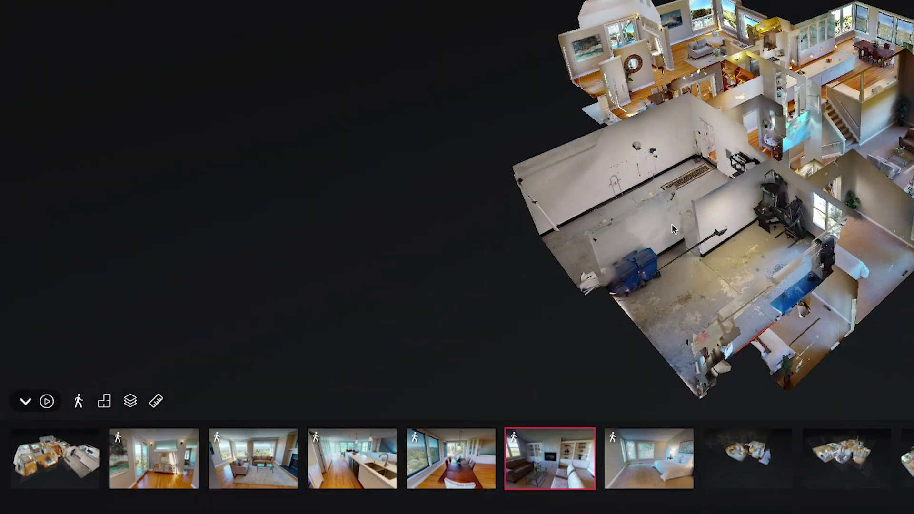
left_click_drag(612, 249, 495, 247)
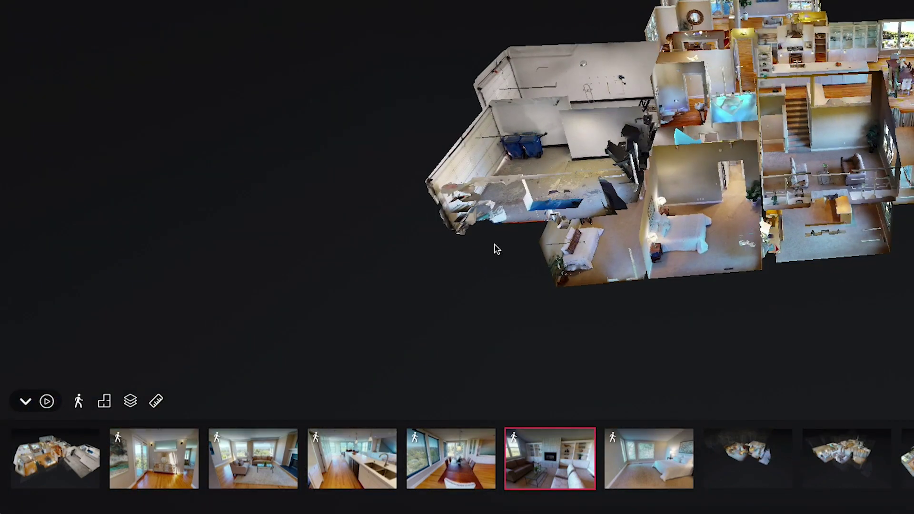
left_click(107, 403)
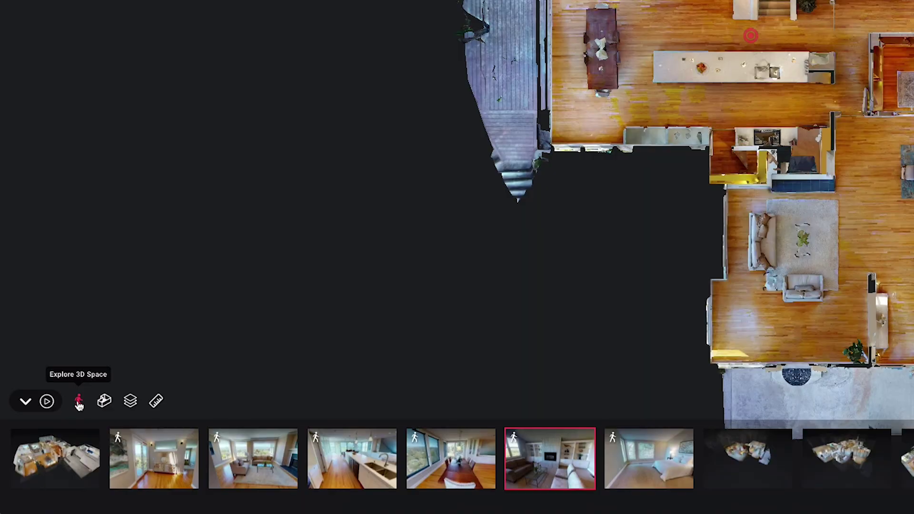
left_click(80, 404)
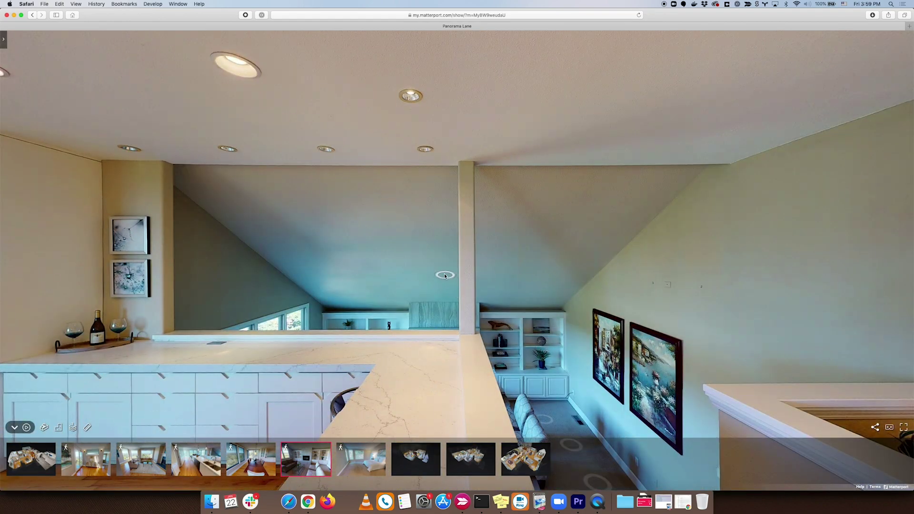
left_click_drag(445, 275, 691, 243)
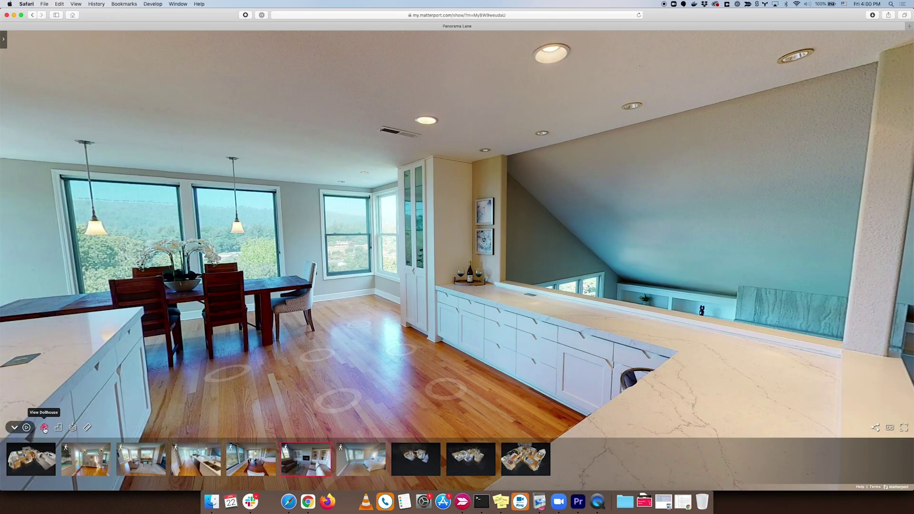
Switch from the dining room view to the dollhouse view of the home
left_click(45, 427)
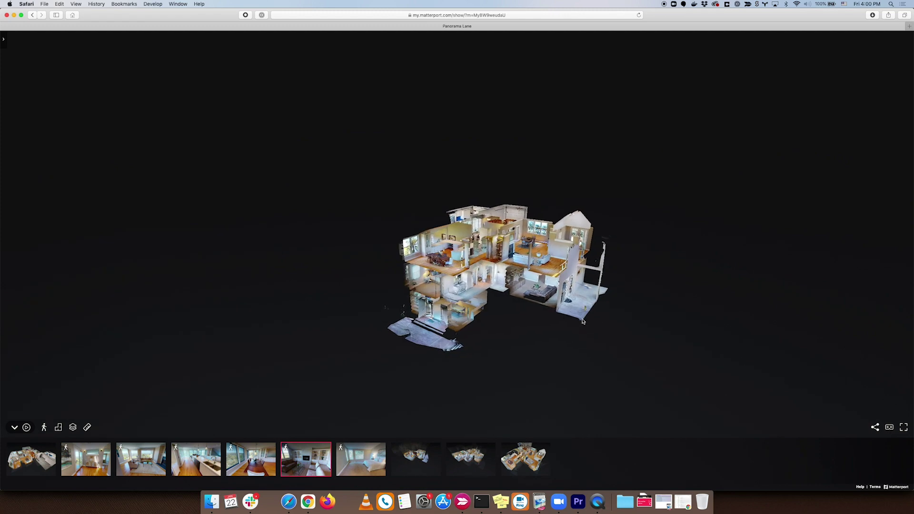
Tilt the dollhouse, show only Floor 2 and orbit it, then switch to the floor plan
left_click_drag(460, 289, 489, 315)
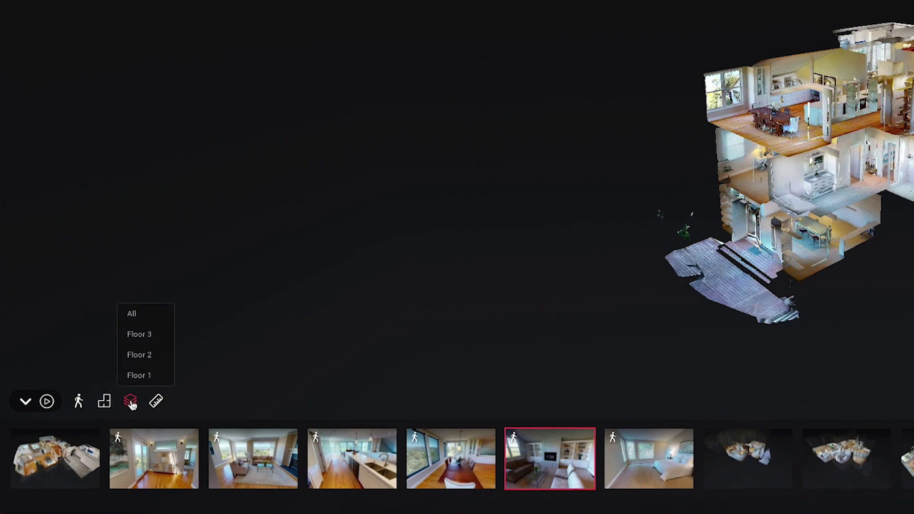
left_click(143, 357)
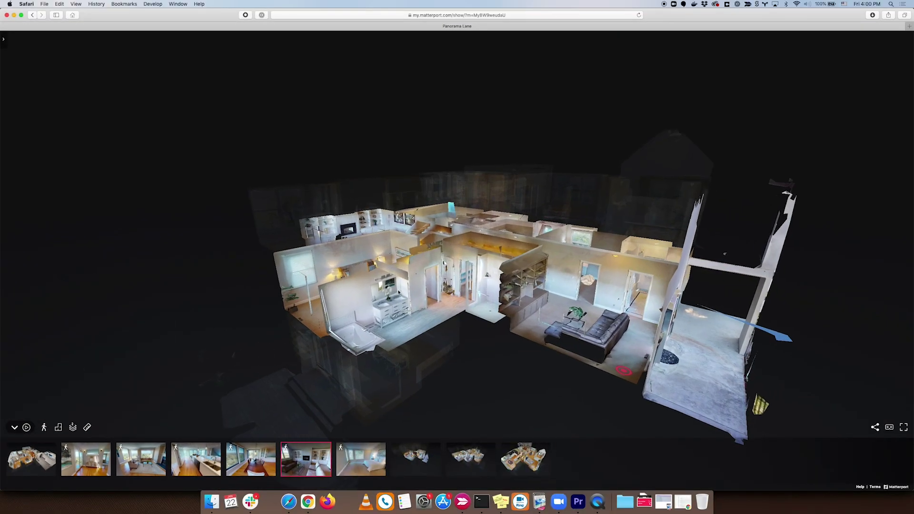
left_click_drag(399, 292, 439, 325)
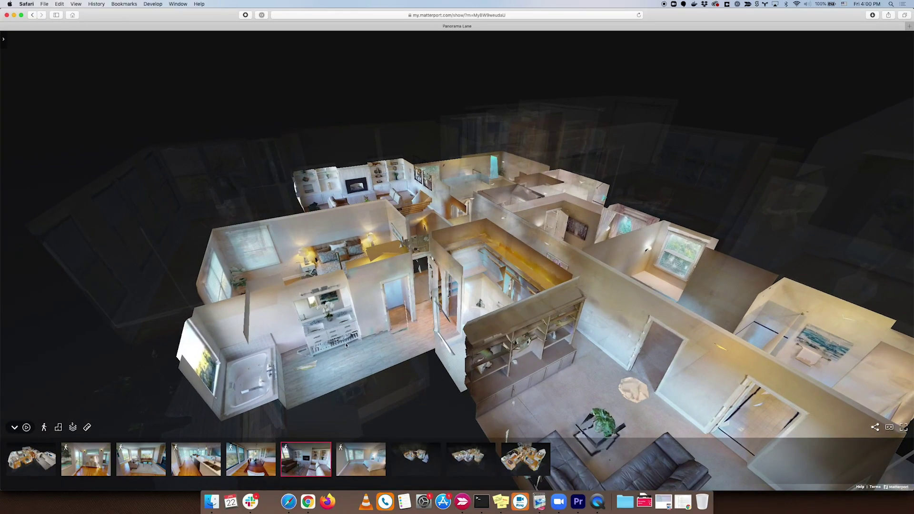
left_click(59, 427)
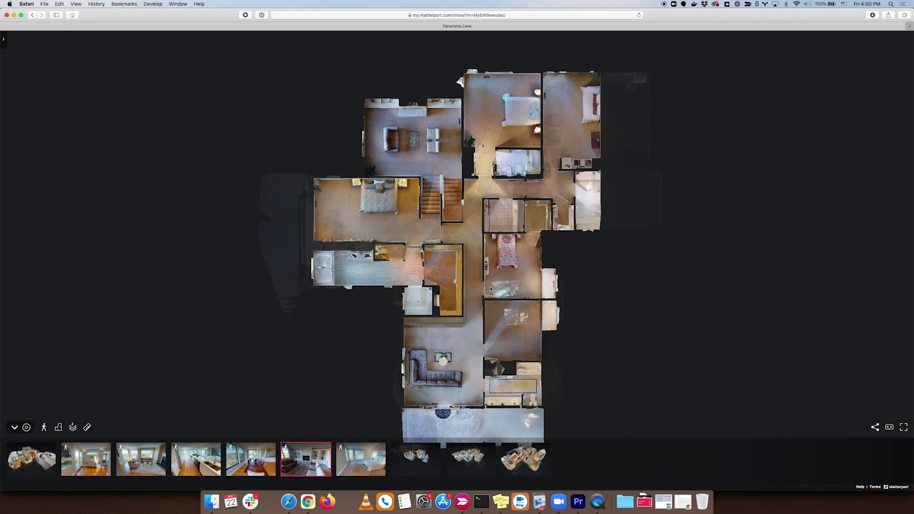
Zoom the floor plan in and out, return to the walk-through, then go back to the dollhouse
scroll(480, 282, "up", 3)
scroll(457, 284, "down", 3)
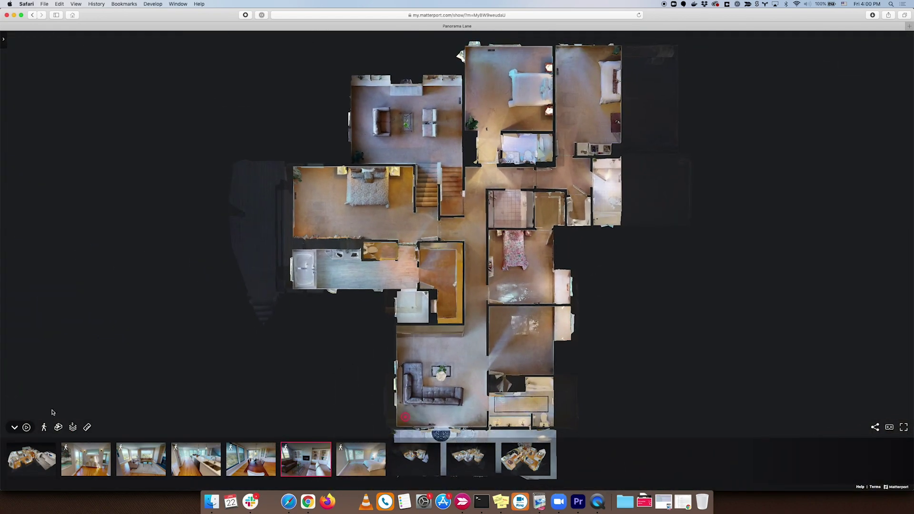
left_click(45, 429)
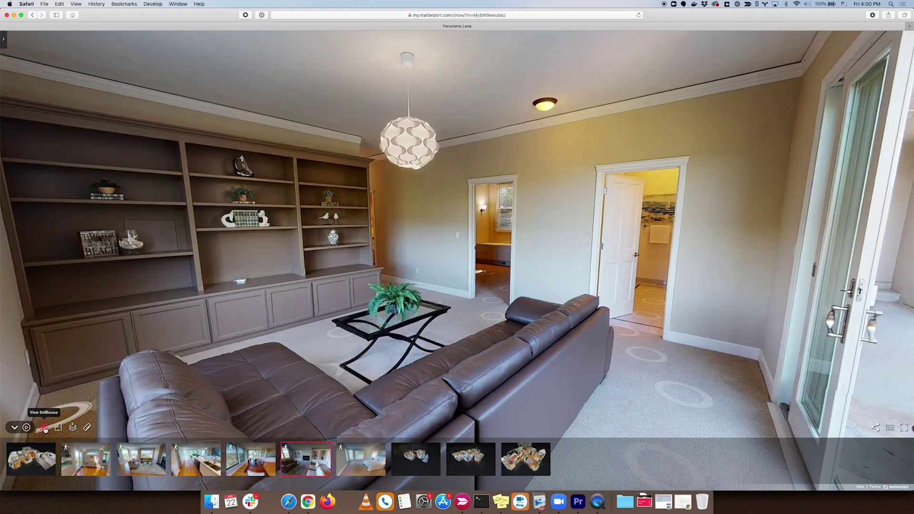
left_click(44, 428)
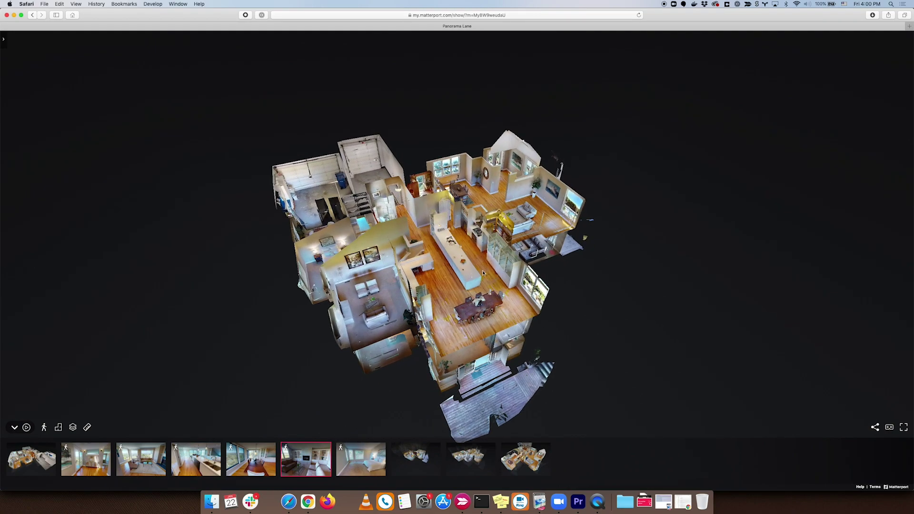
Fly from the dollhouse into the kitchen, step toward the door, and enable measurement mode
left_click(488, 281)
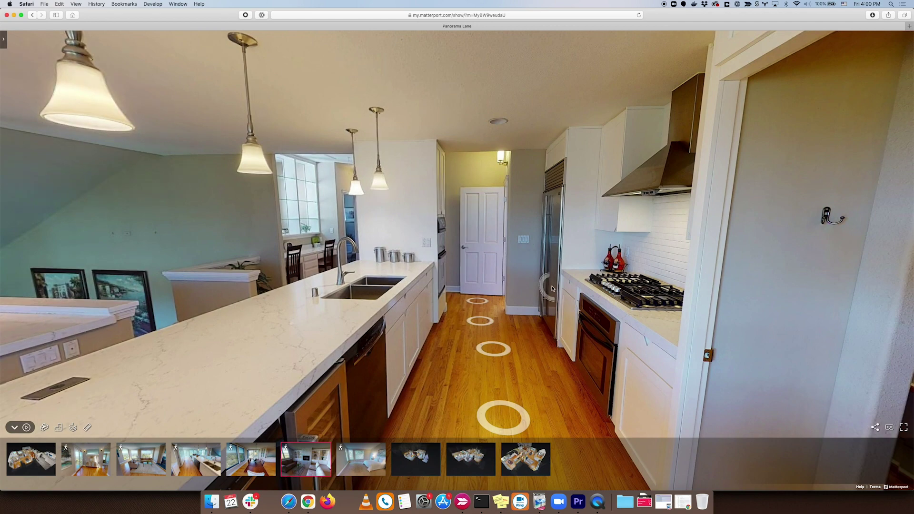
left_click(502, 417)
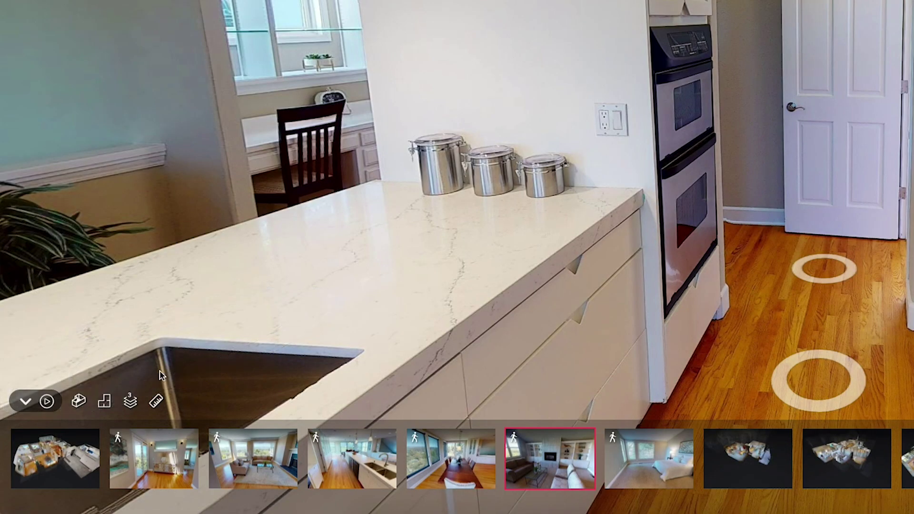
left_click(156, 402)
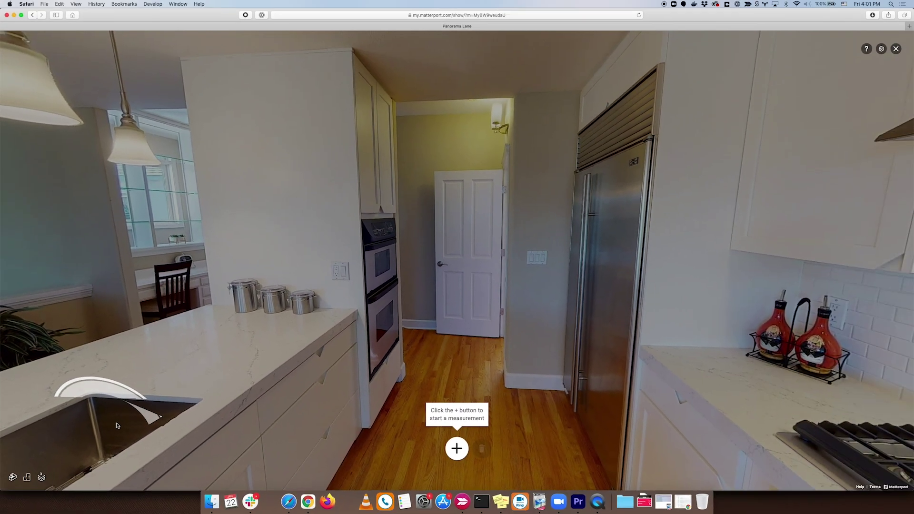
Measure 5'0" across the kitchen floor from the cabinets to the oven
left_click_drag(448, 355, 188, 211)
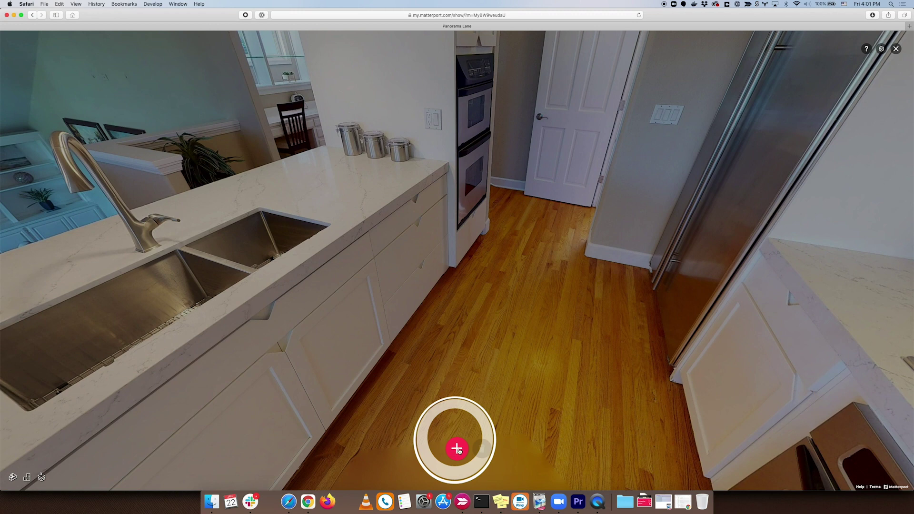
left_click(457, 448)
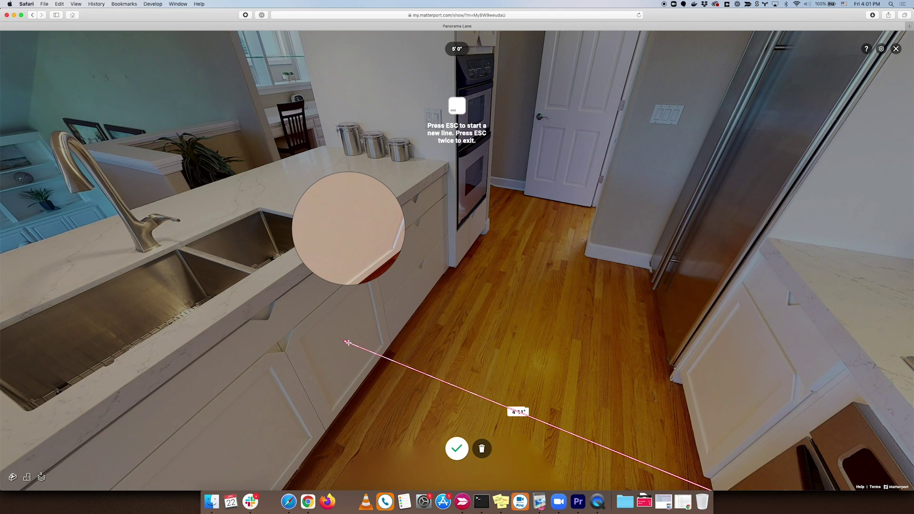
left_click(347, 342)
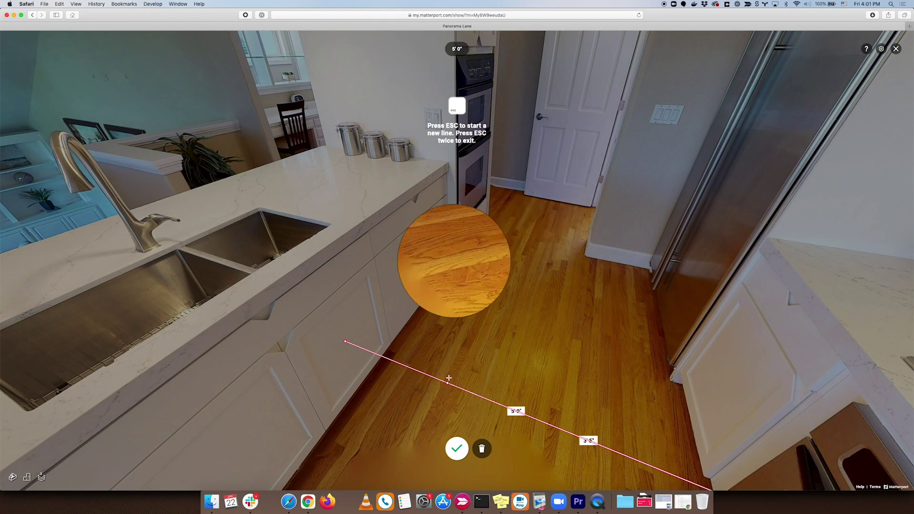
left_click(457, 449)
Walk further down the kitchen hallway, then zoom out to the whole-home dollhouse
left_click(568, 377)
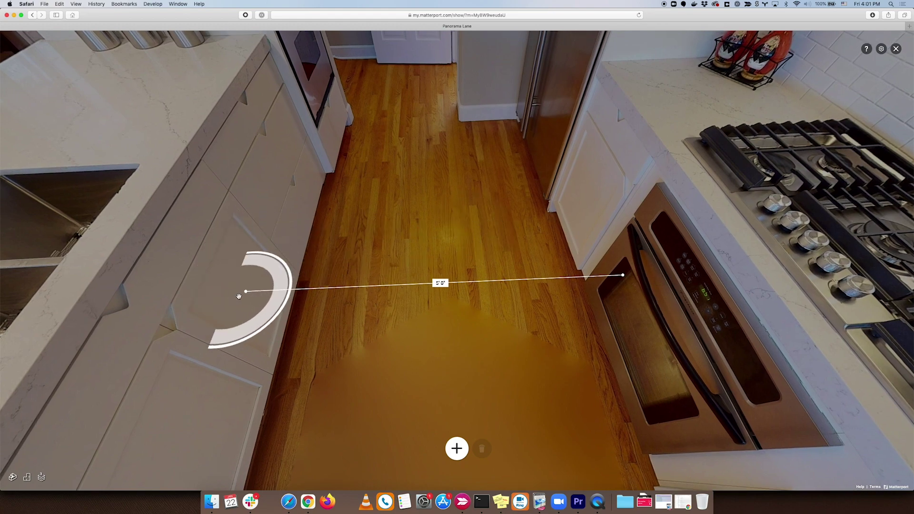
left_click(481, 255)
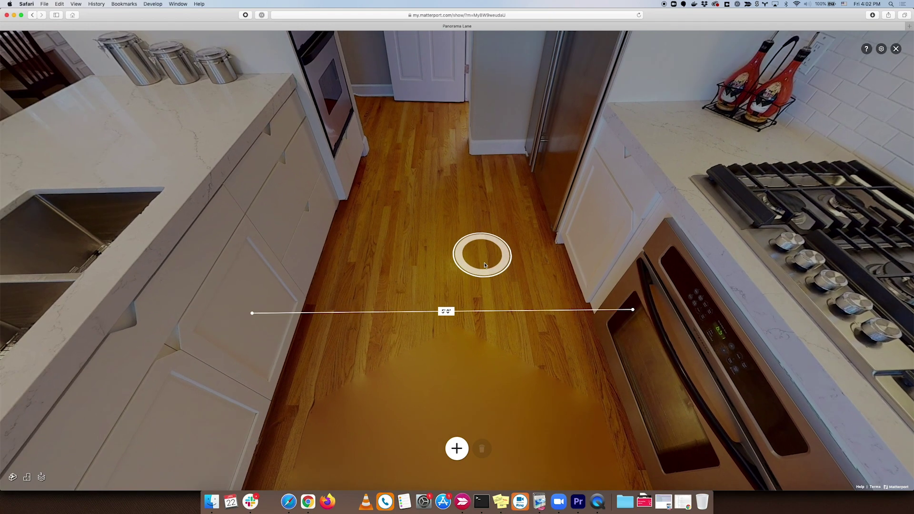
left_click(465, 281)
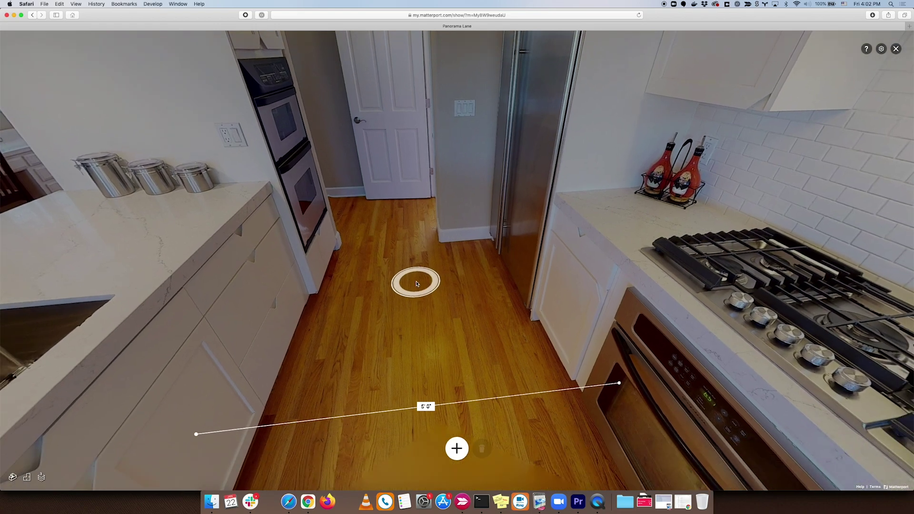
scroll(416, 283, "down", 5)
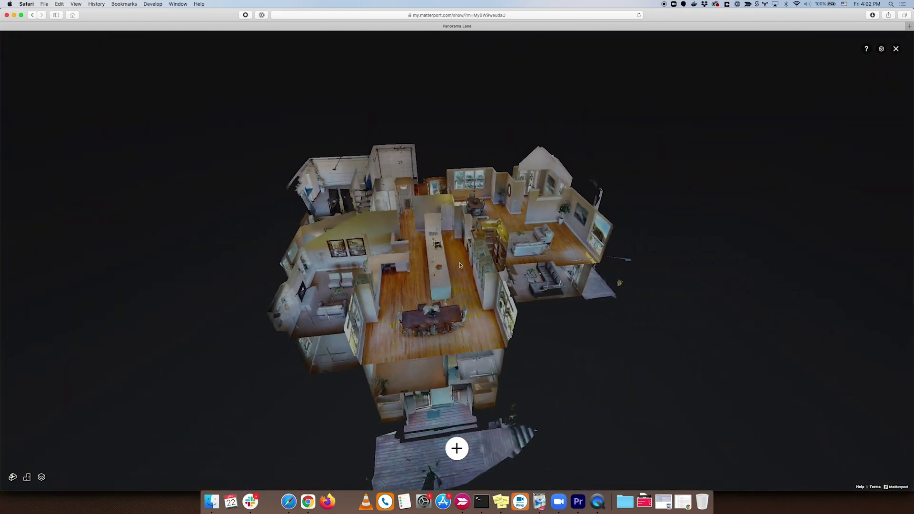
scroll(423, 275, "up", 5)
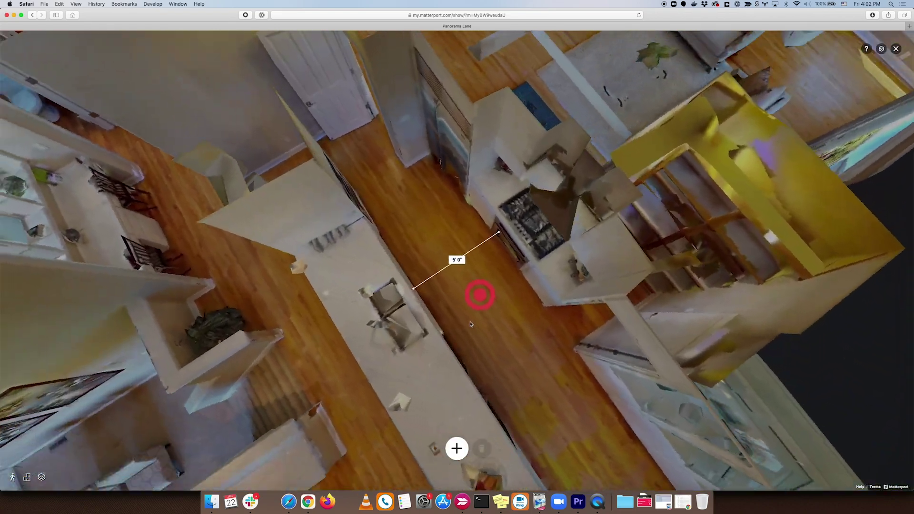